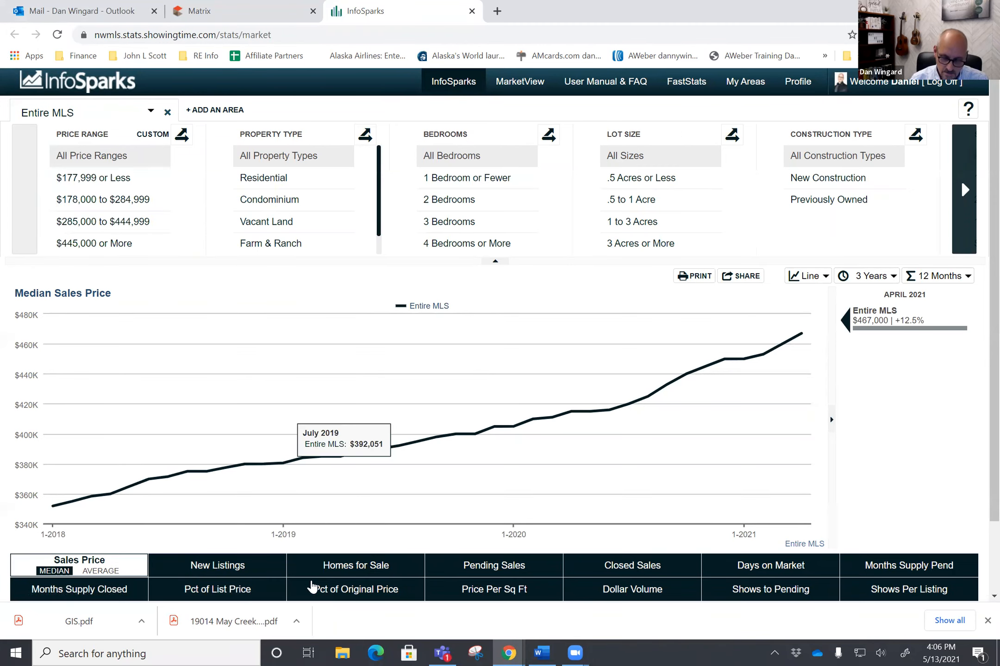
- Chart the average percent of original price and add the city of Redmond as a second comparison area
click(360, 593)
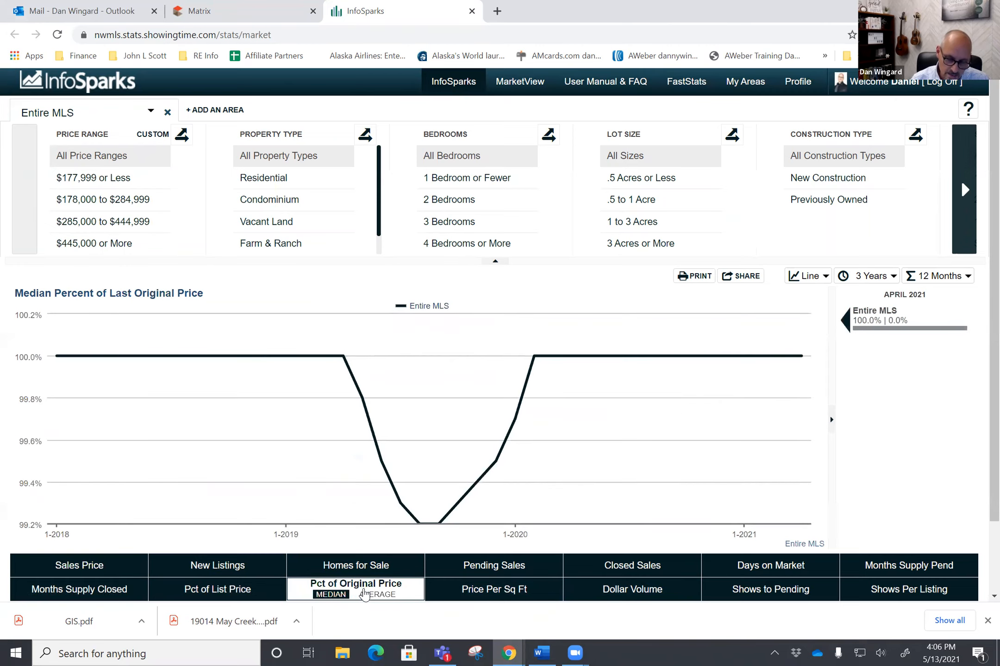
click(387, 597)
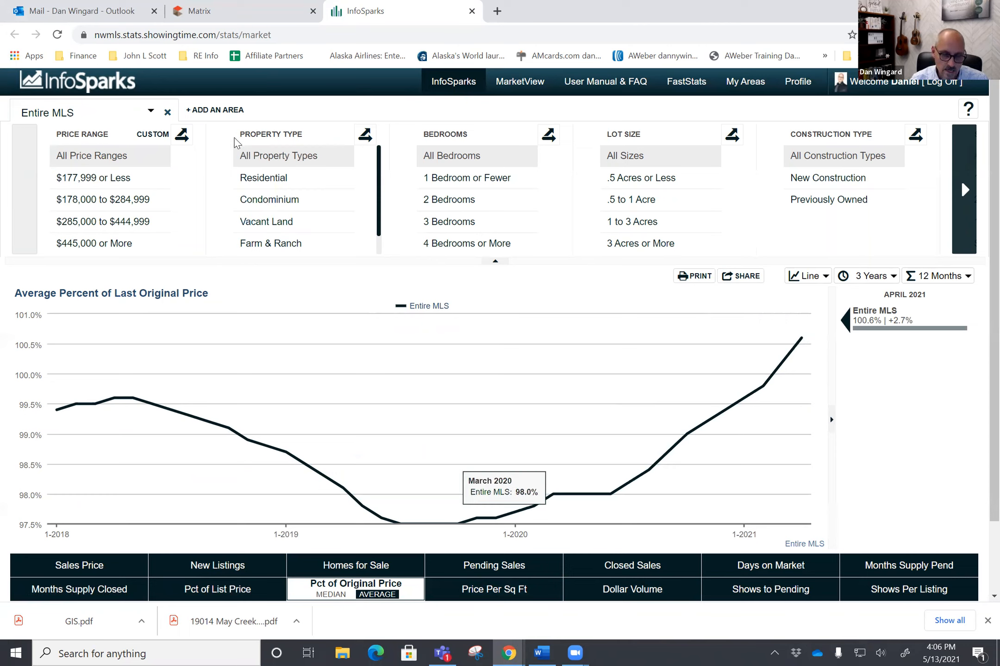
click(215, 109)
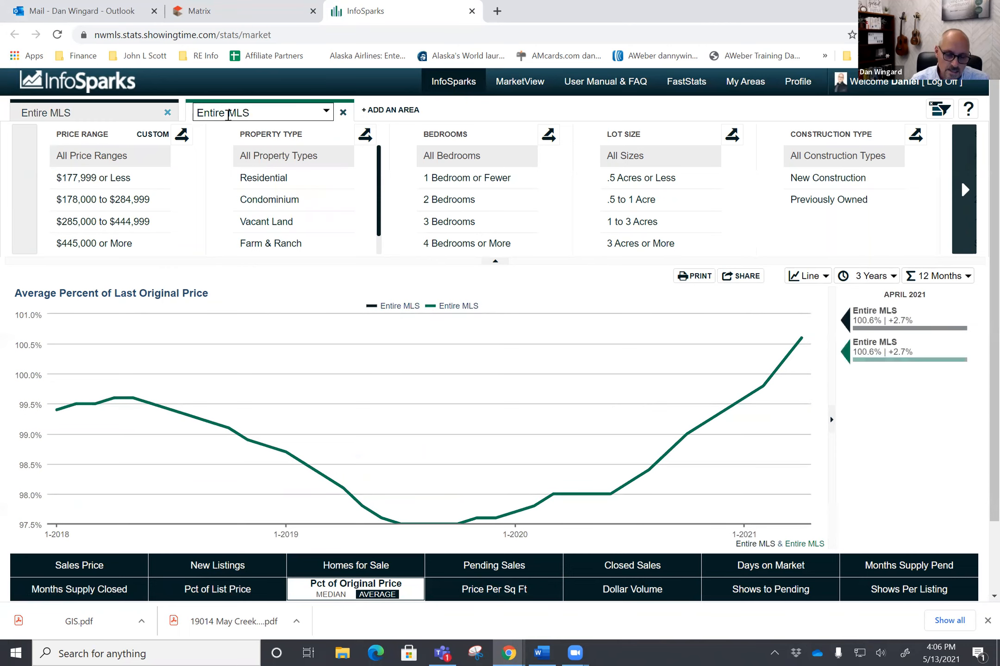
click(257, 111)
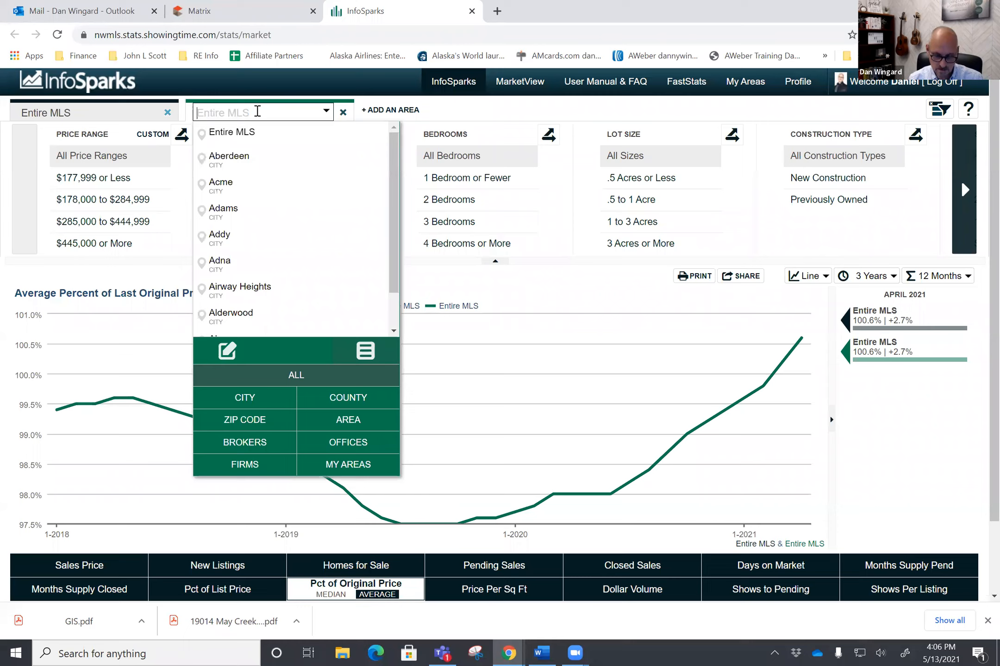
text(Redmond)
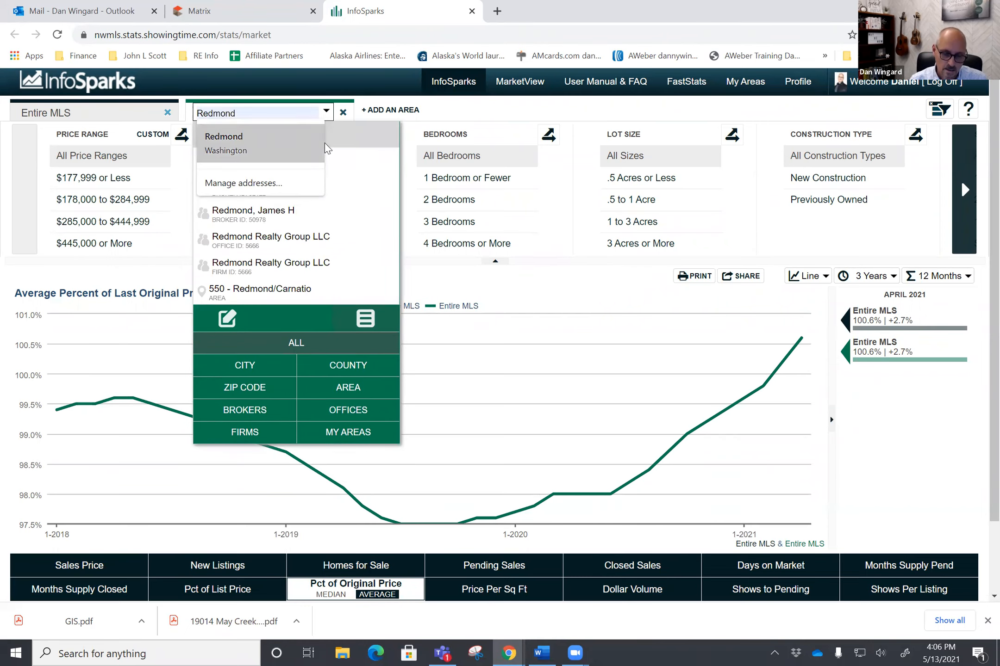
click(218, 141)
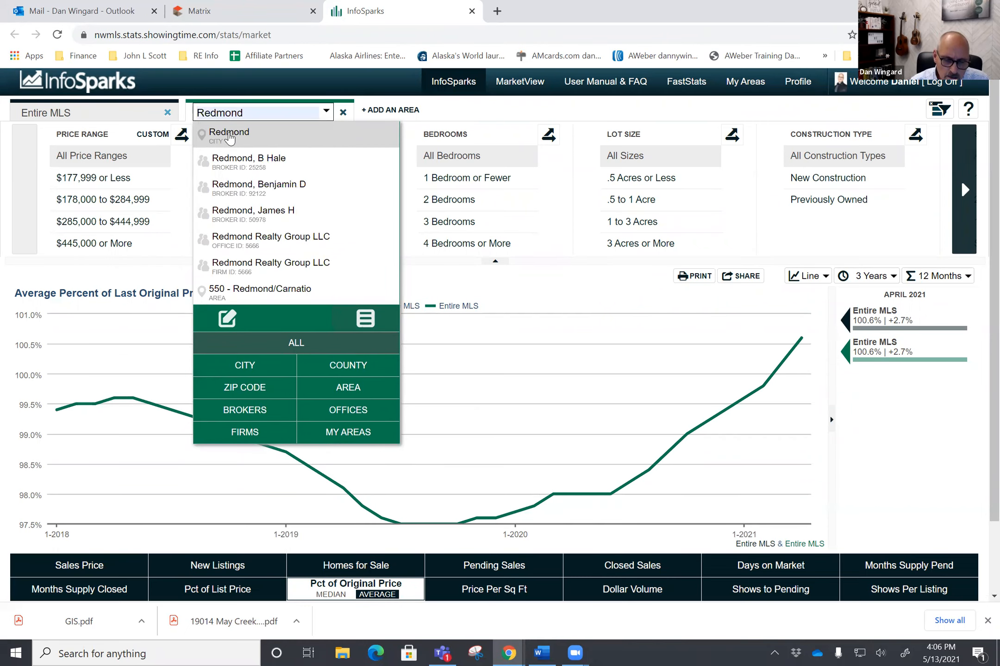
click(234, 137)
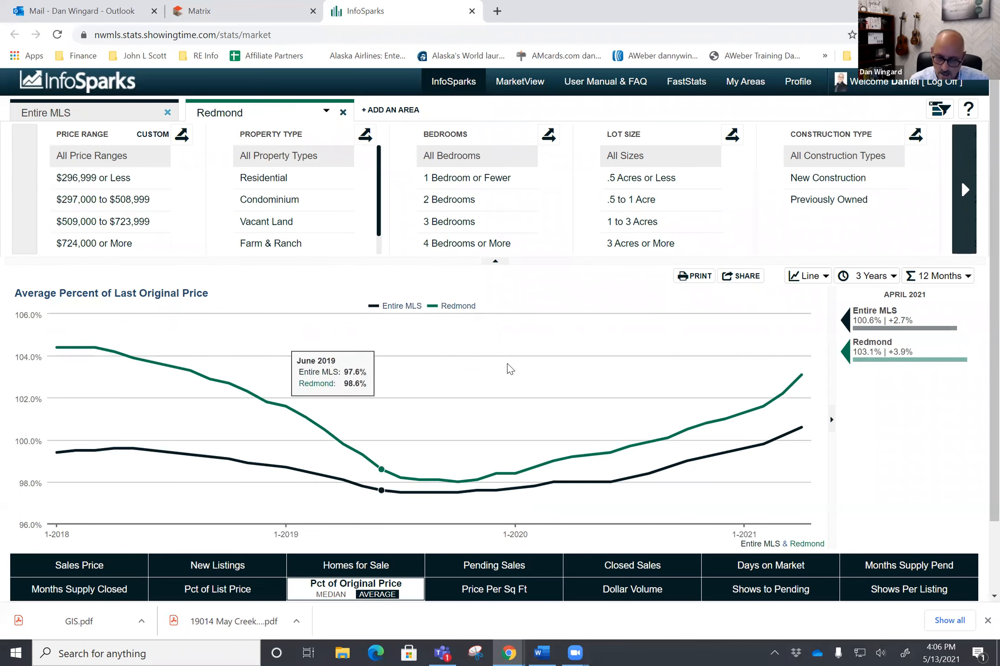
mouse_move(794, 372)
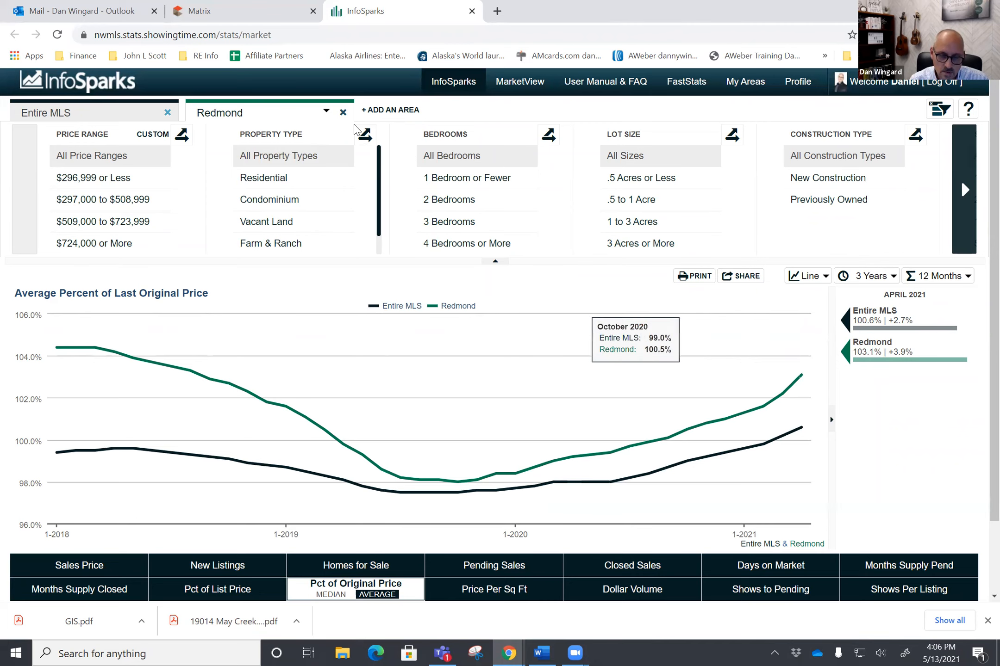
- Add the John L. Scott, Inc. office with ID 6042 as a third comparison area
click(400, 109)
click(424, 111)
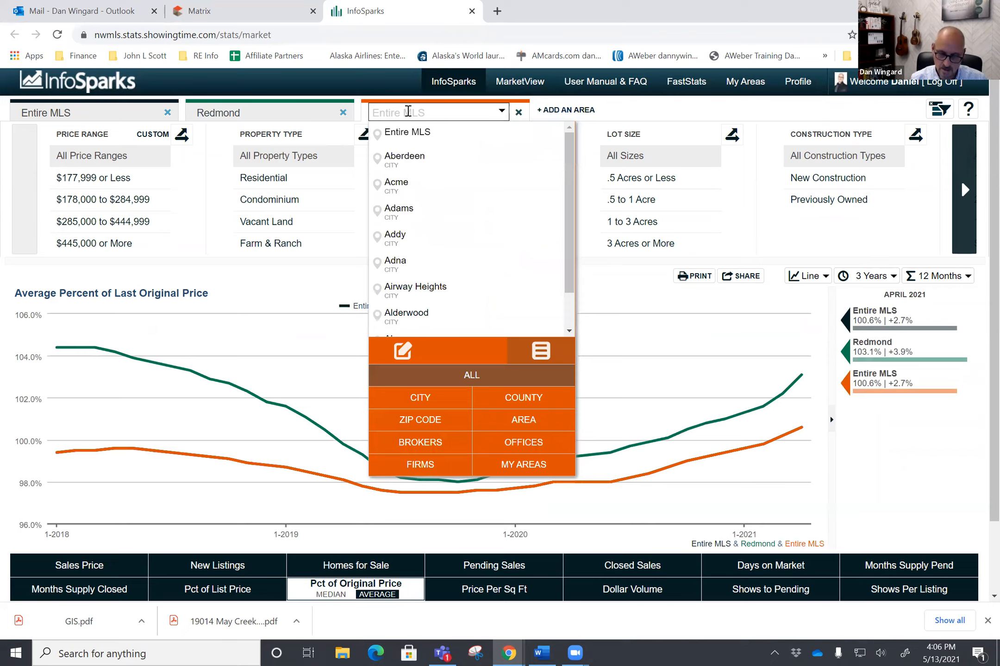
click(524, 444)
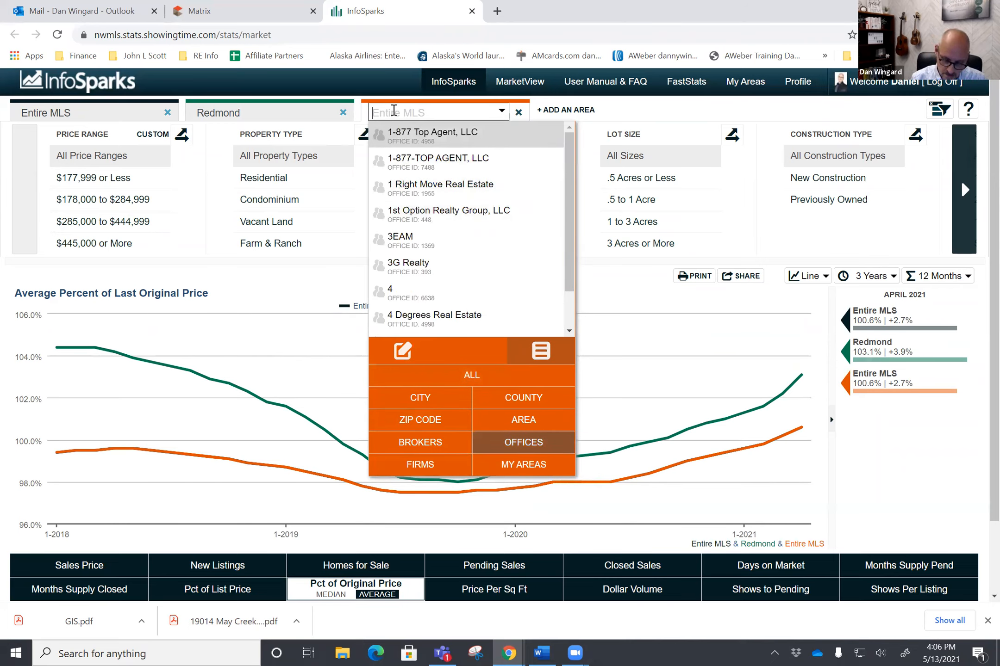
text(6042)
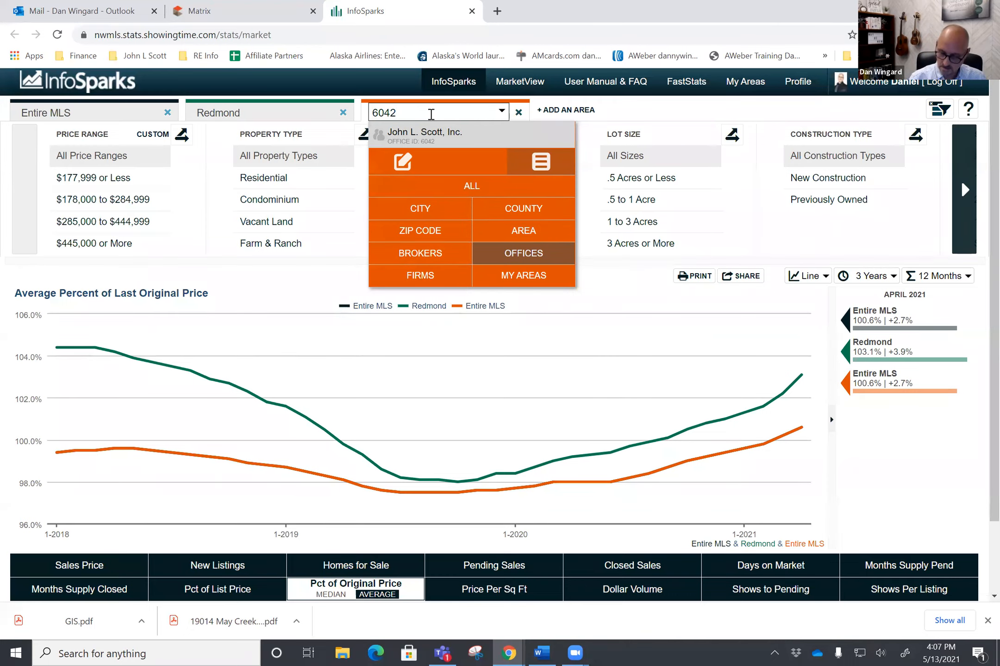
key(Return)
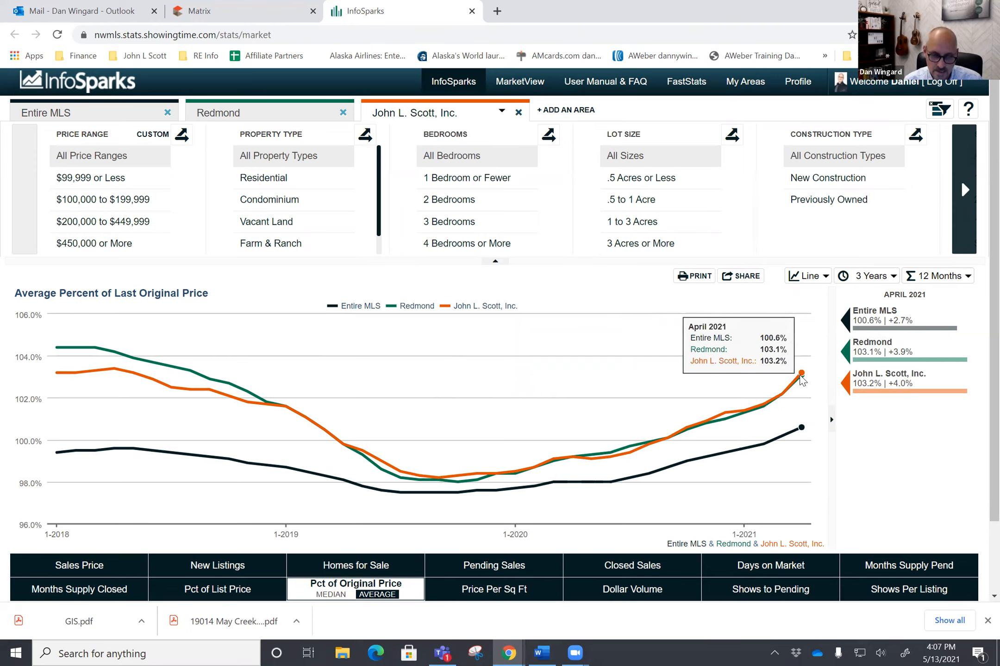
- Add an individual broker, found by last name, as the fourth comparison area on the chart
click(565, 109)
click(579, 108)
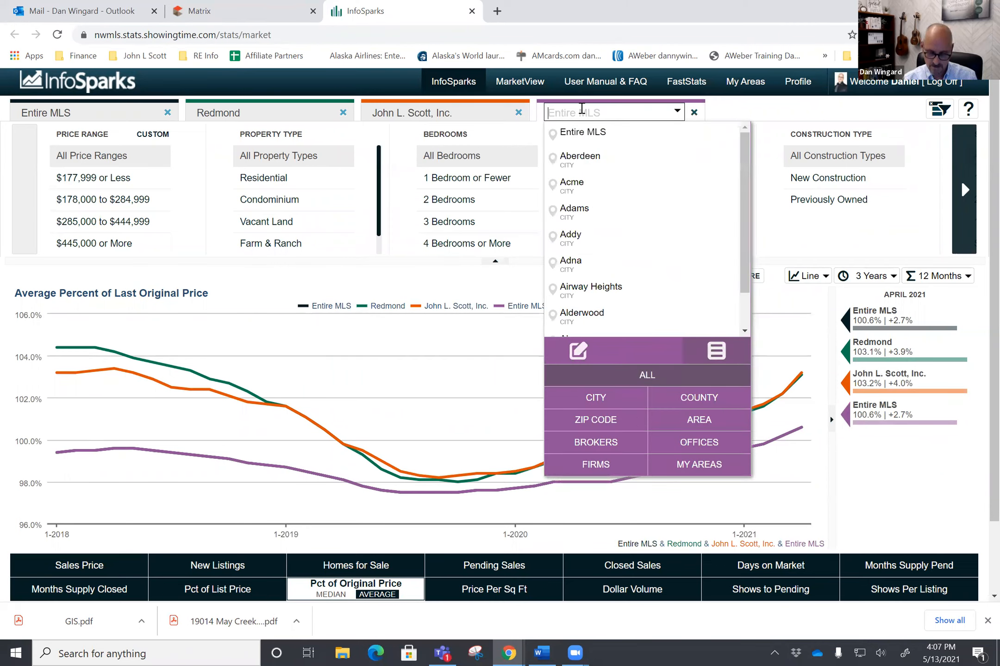
text(Beck)
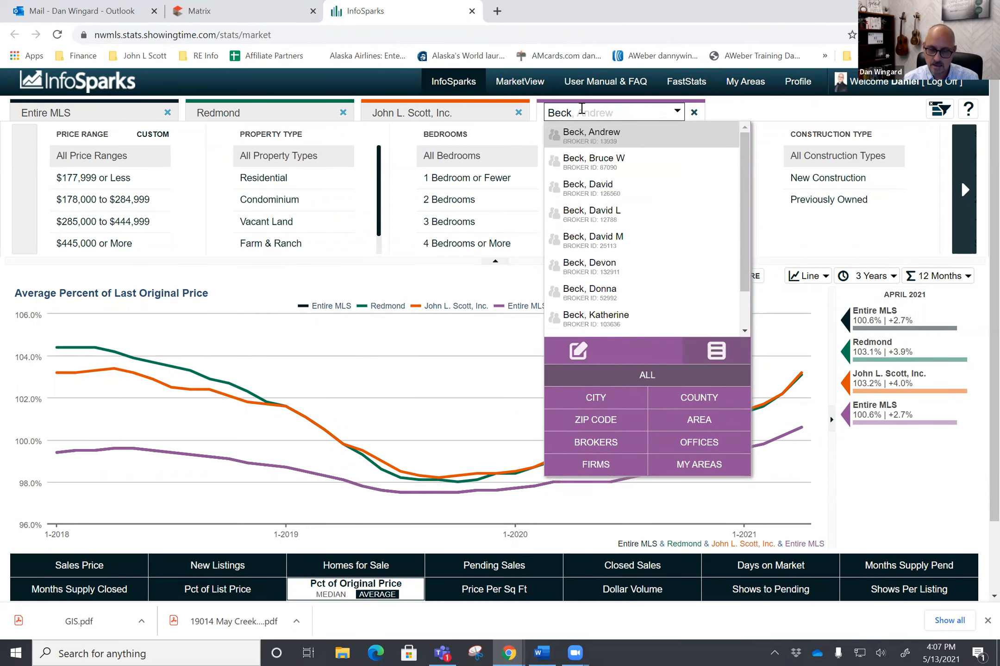
scroll(627, 283, down, 5)
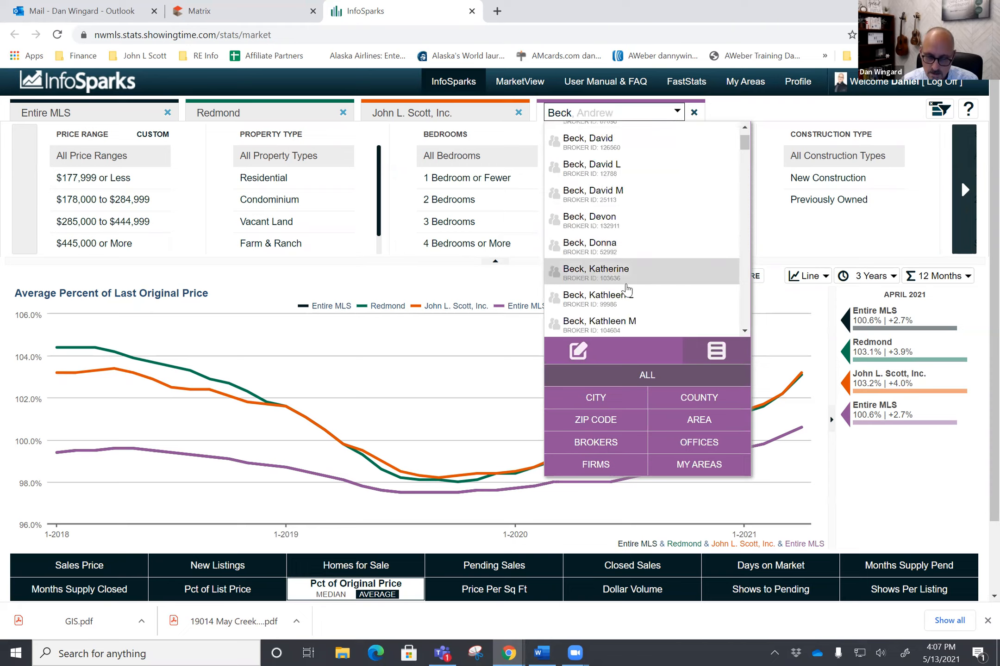
scroll(625, 275, down, 3)
scroll(636, 225, up, 2)
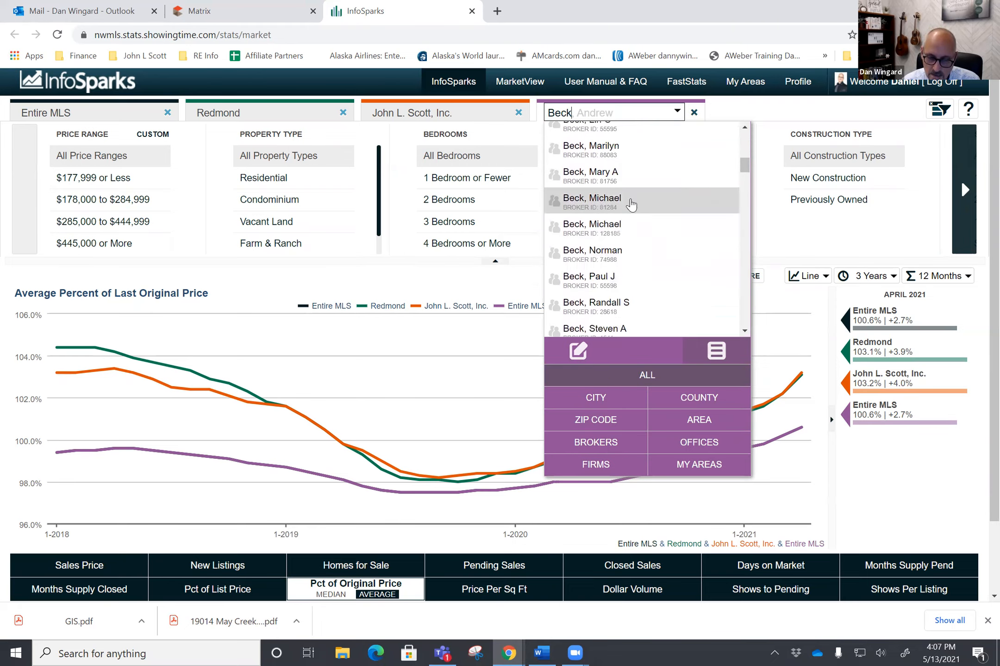
click(616, 206)
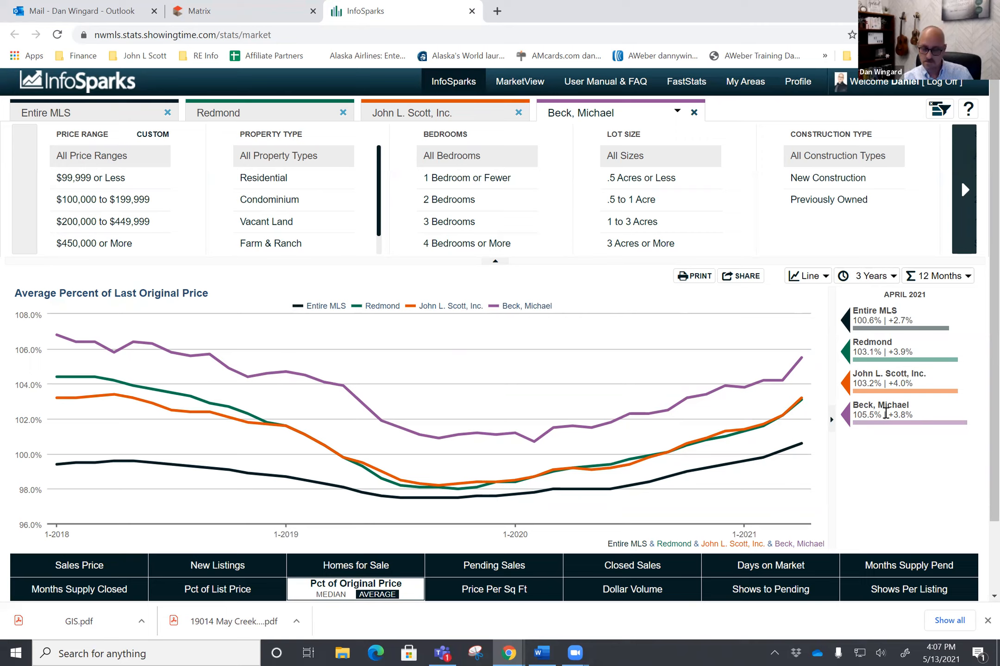
mouse_move(801, 365)
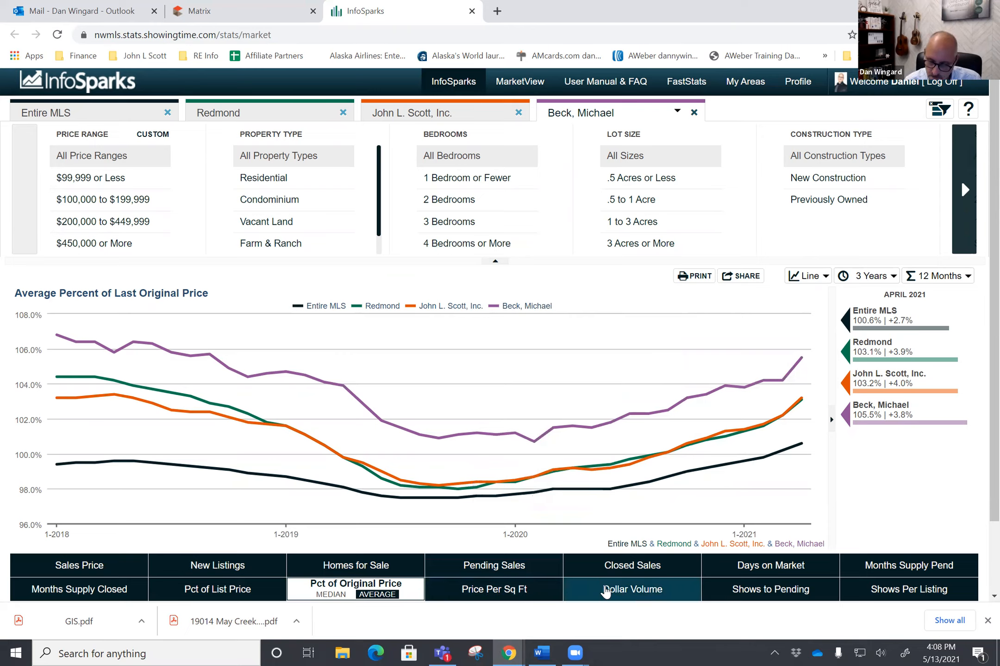
- Compare the median and the average days on market across the four areas
click(782, 573)
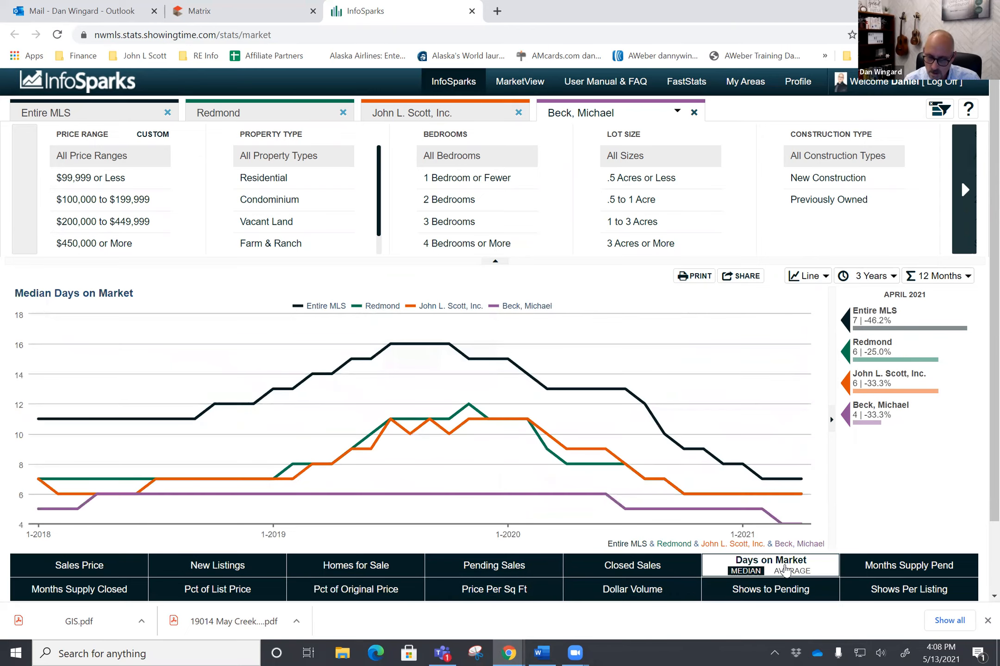
click(800, 572)
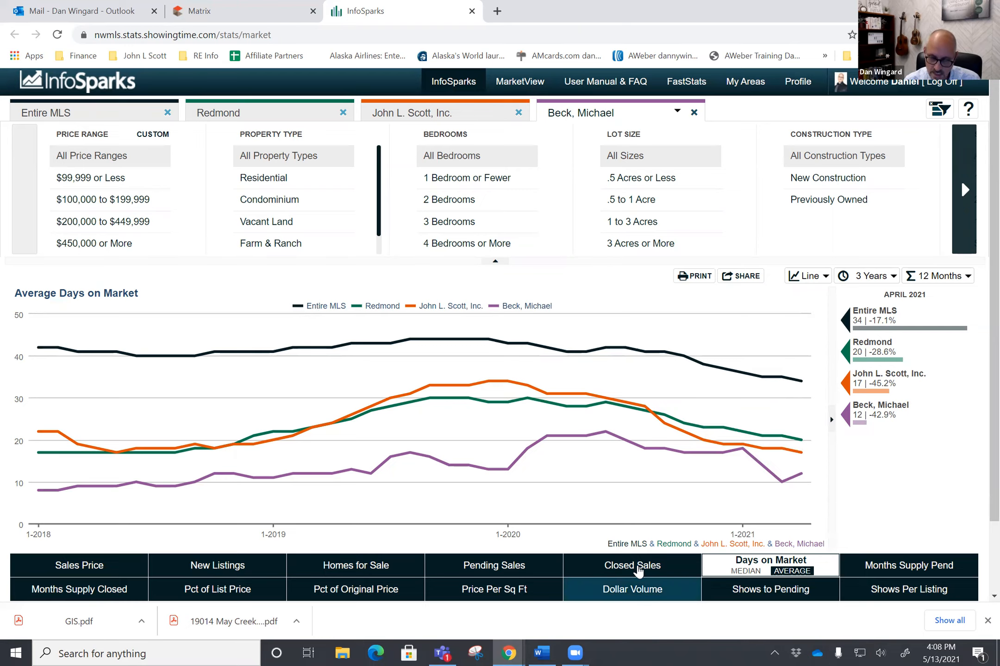
- Return to the average percent of original price chart and set its time frame to 1 year
click(368, 593)
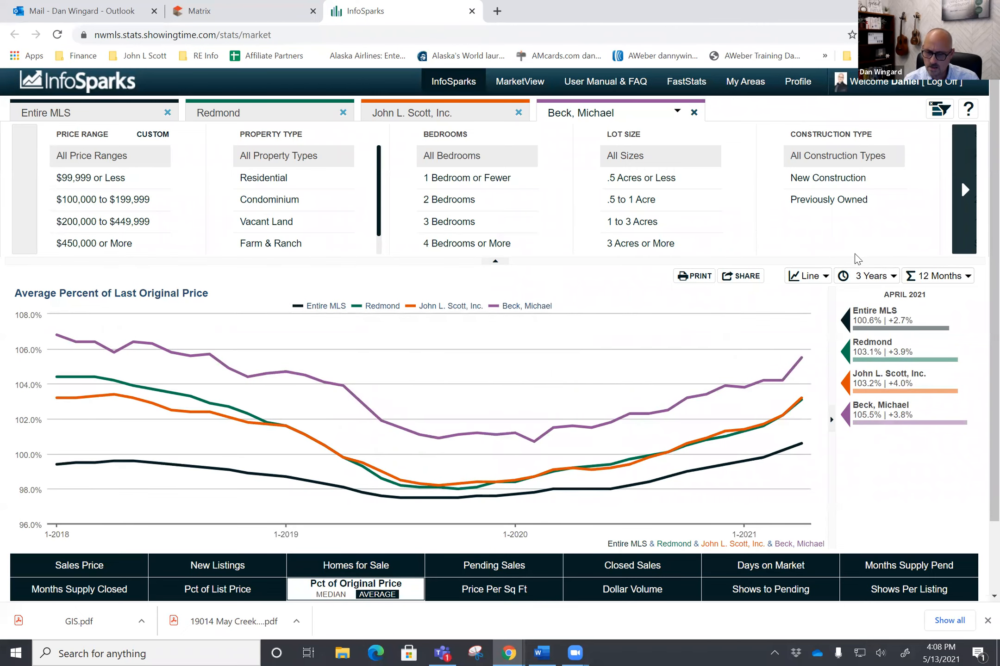
click(873, 277)
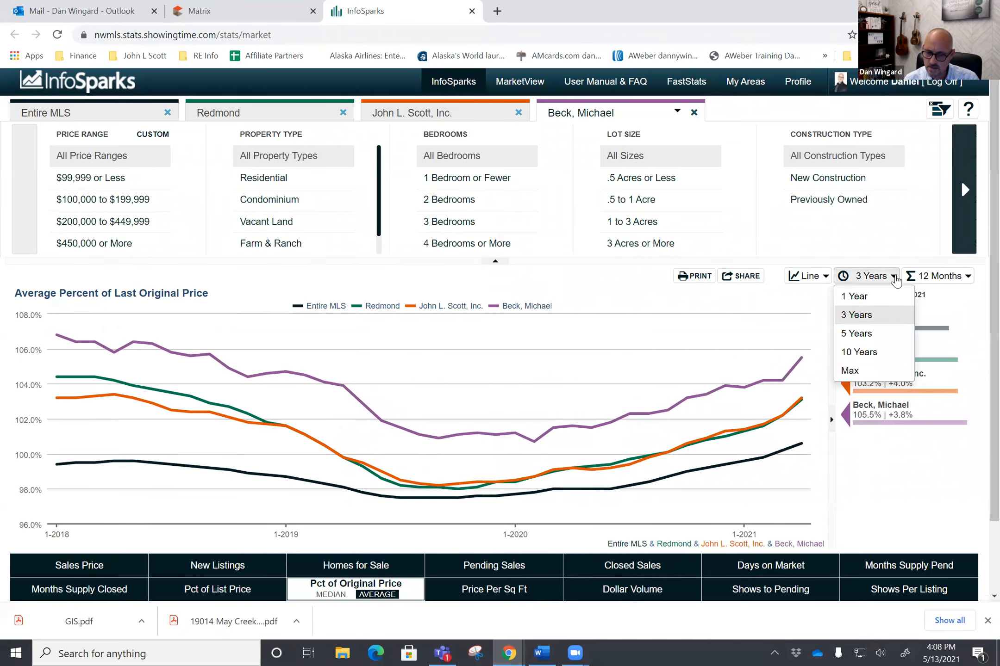
click(866, 294)
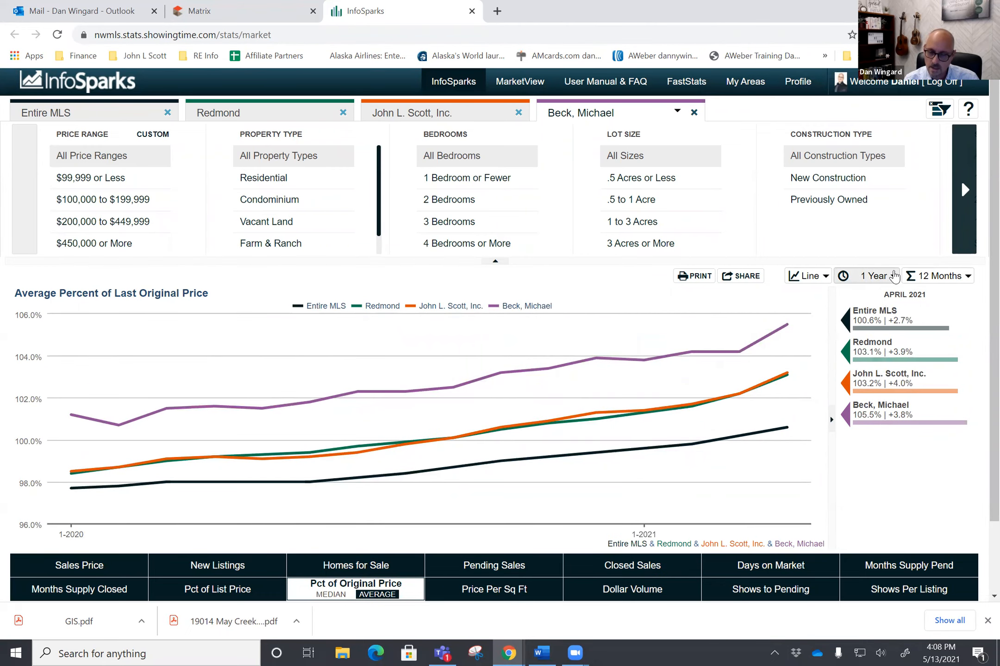
- Generate a live share link to the chart for social media and email, and copy its URL
click(745, 277)
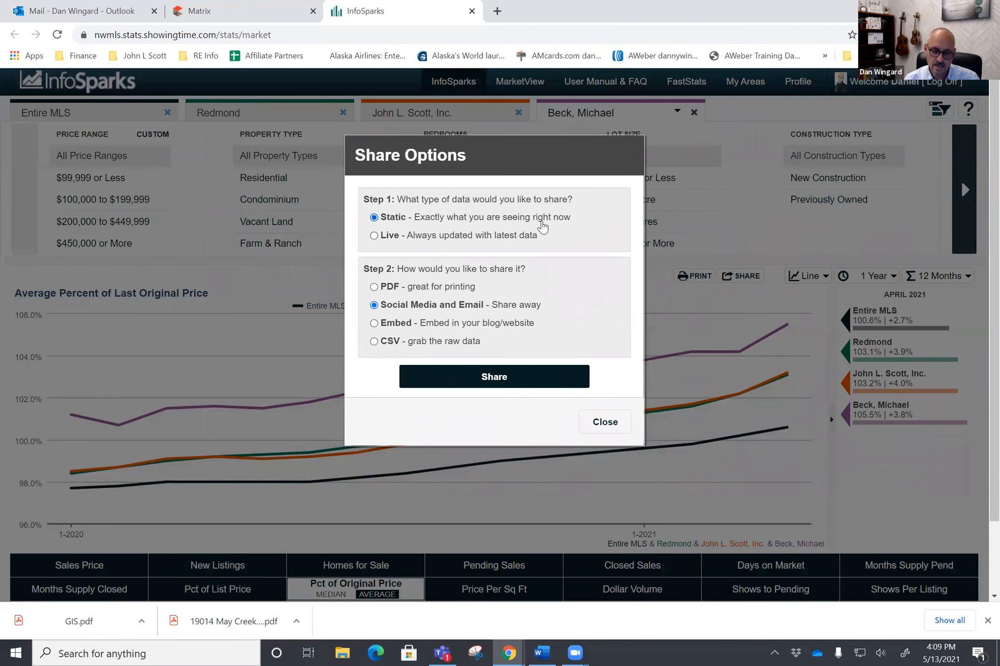
click(374, 236)
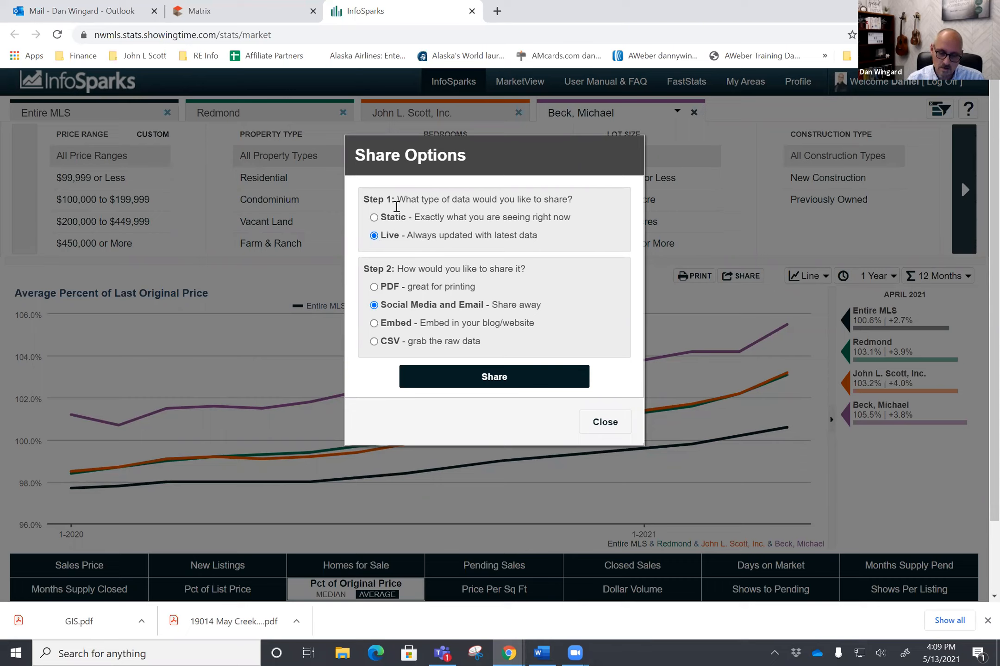
click(508, 386)
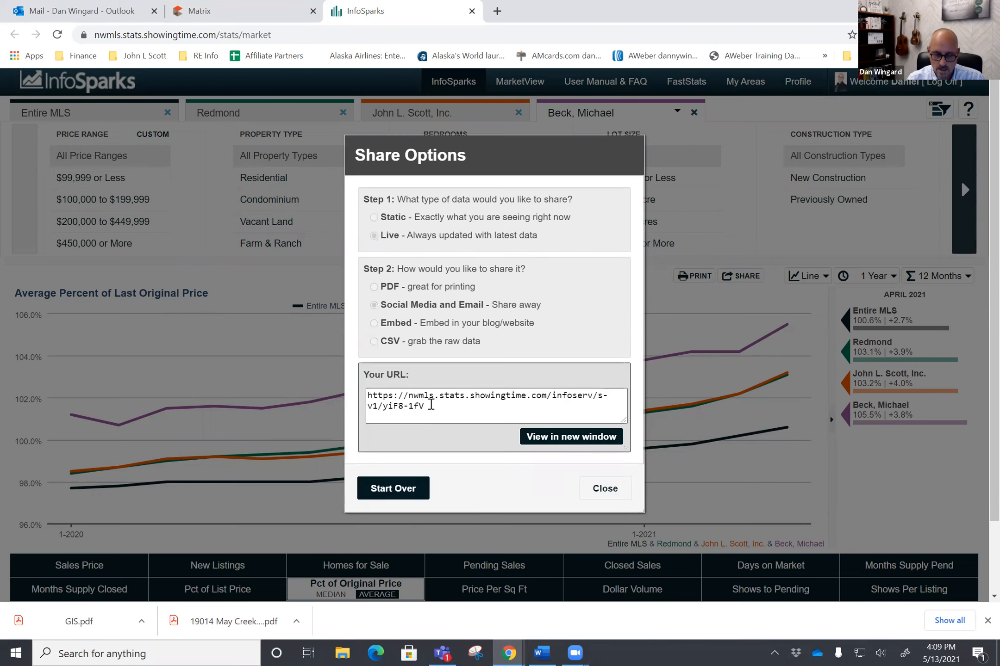
drag(425, 407, 365, 396)
key(ctrl+c)
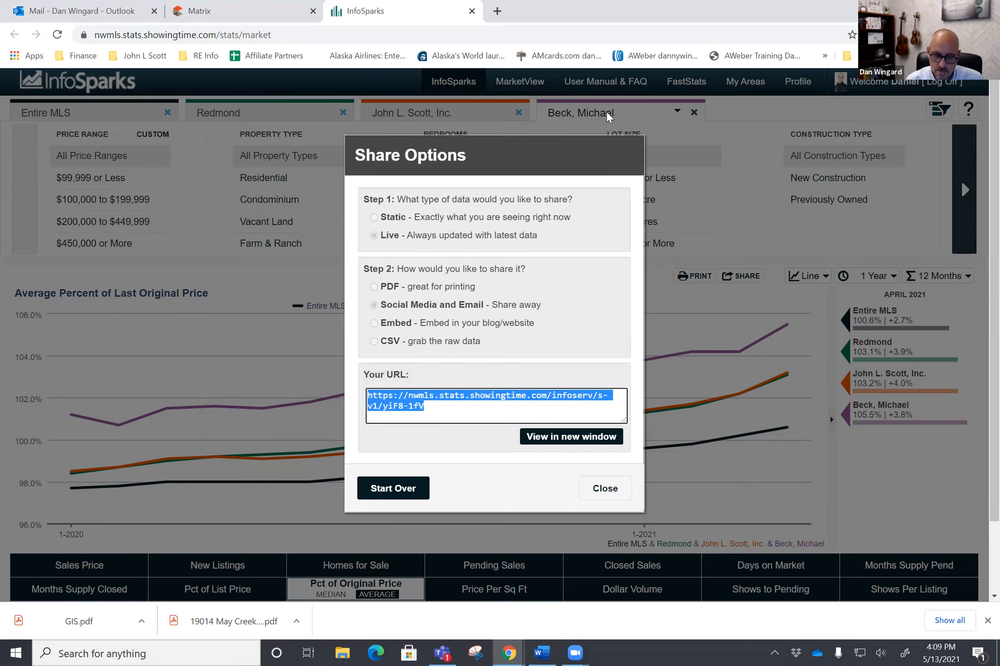
- Open the copied share URL in a new browser tab and review the shared chart and its sharing options
click(496, 14)
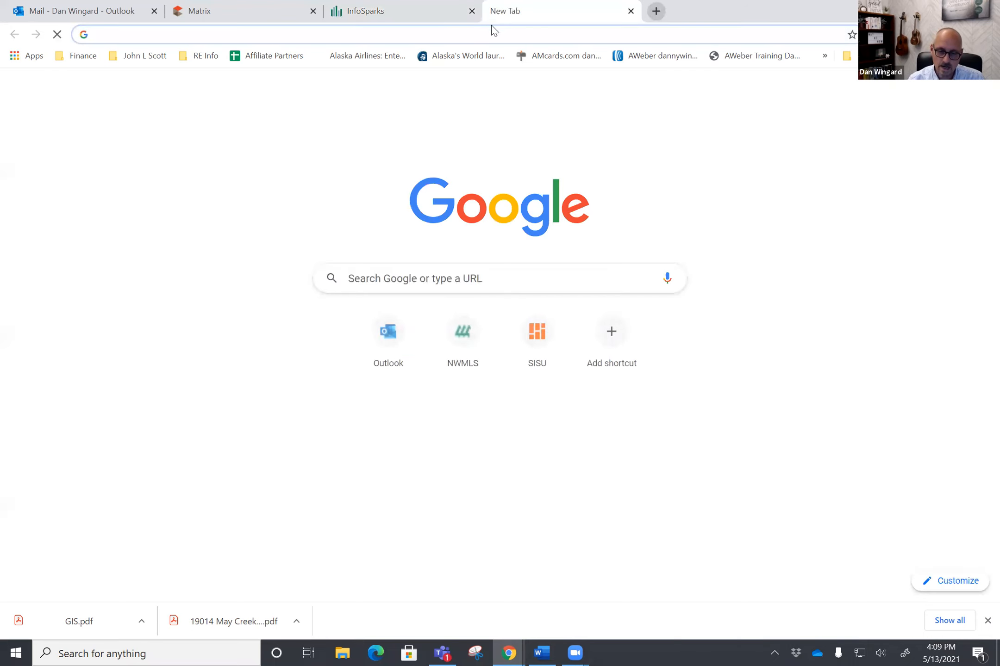
click(487, 36)
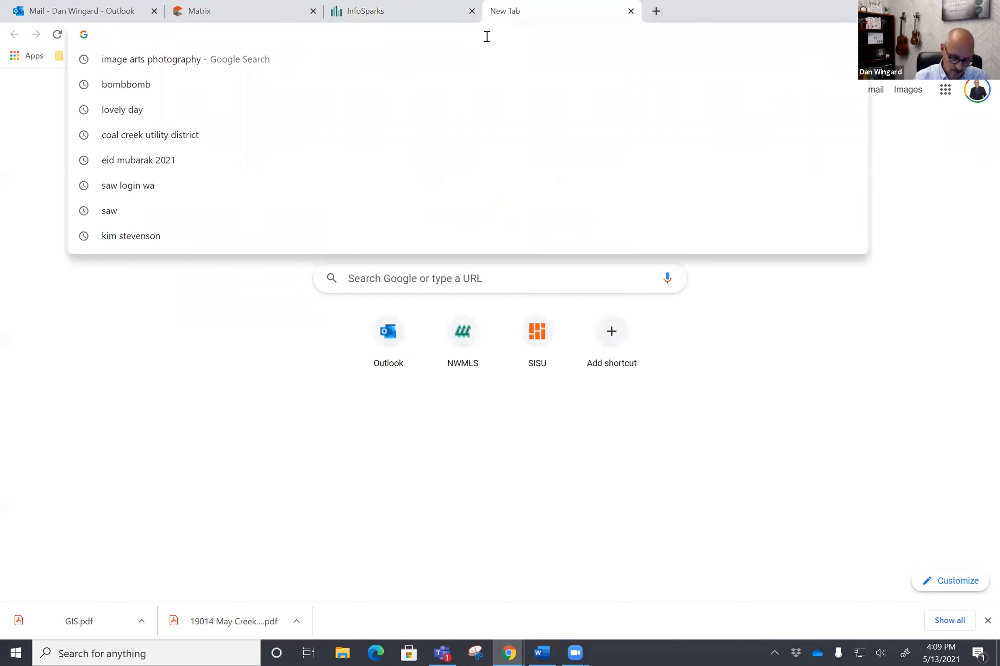
key(ctrl+v)
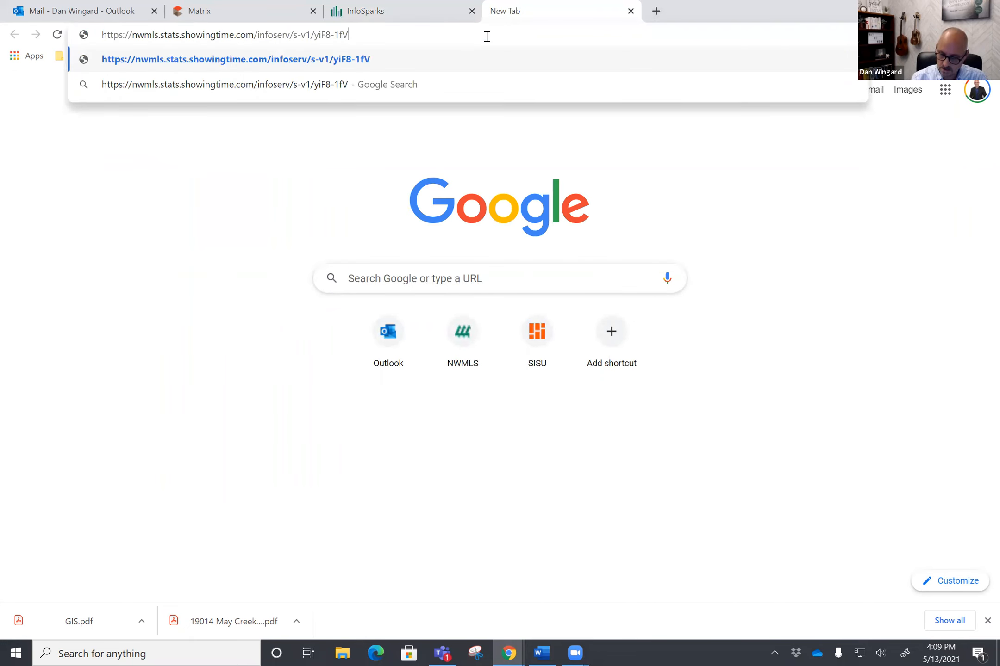
key(Return)
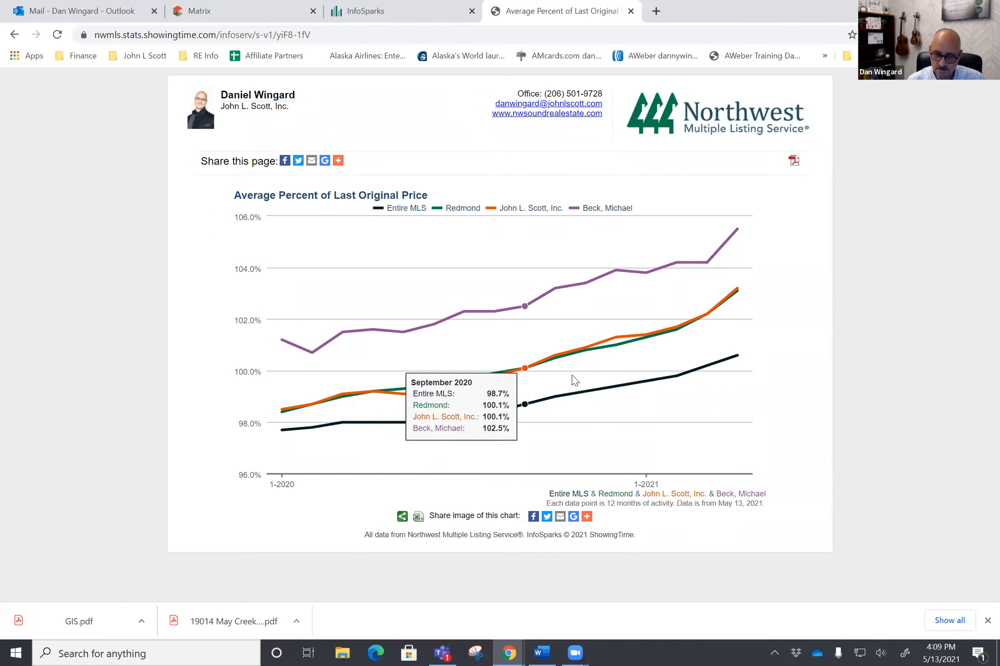
mouse_move(737, 235)
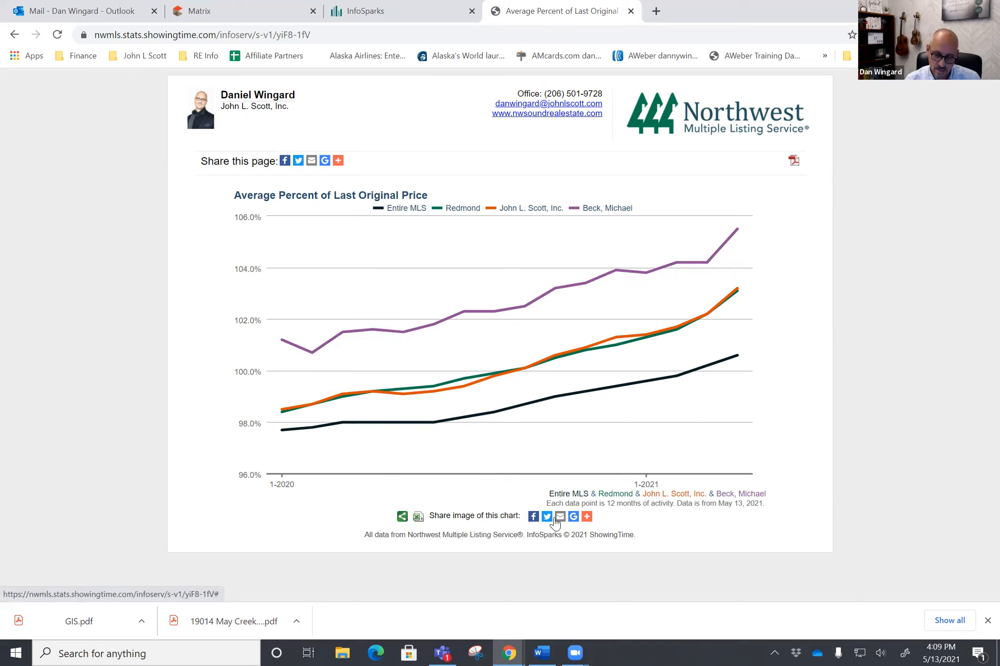
mouse_move(586, 517)
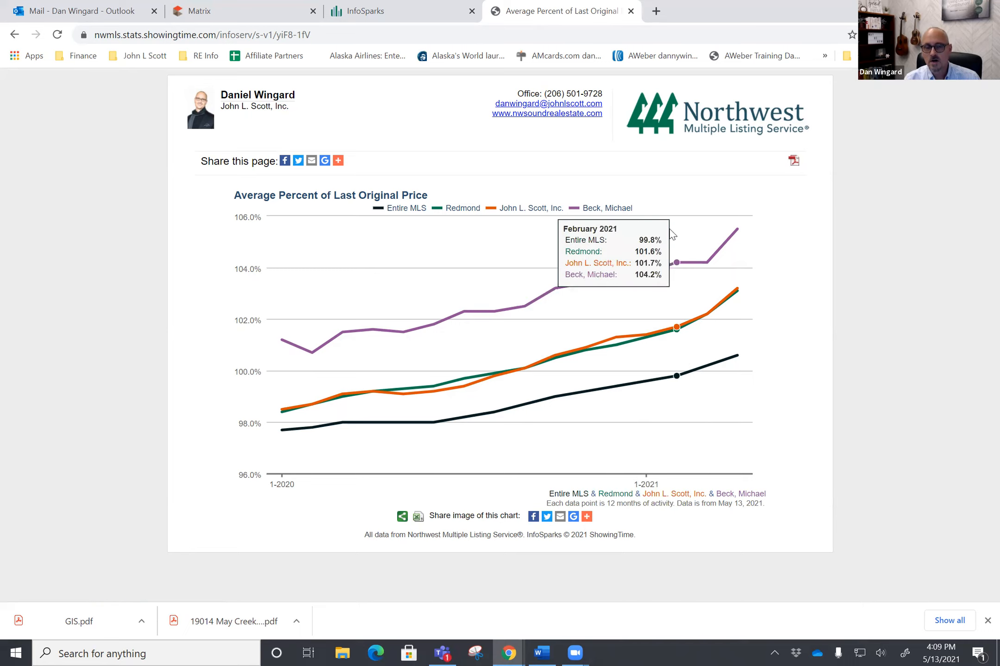